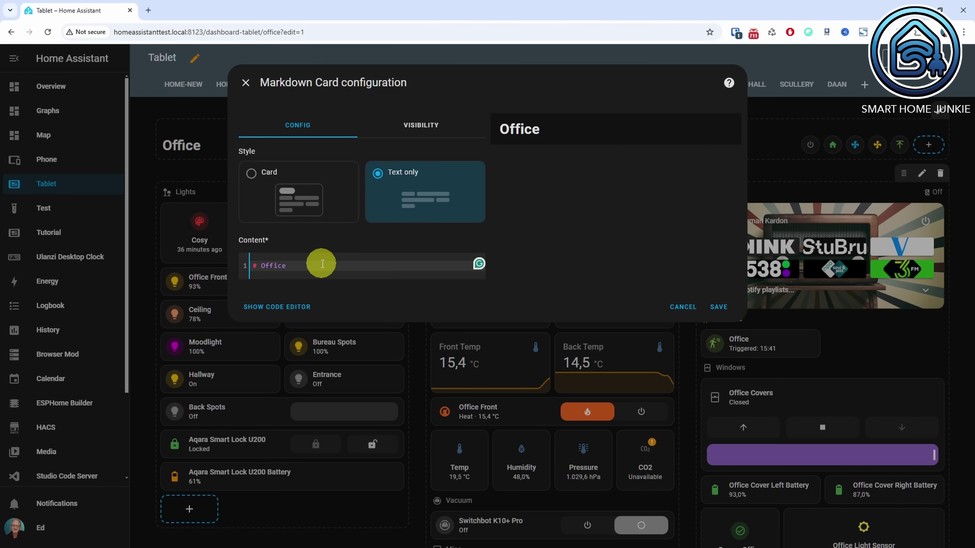
# - Add the line 'Hi {{user}}, have a nice day!' and save the Markdown card as Text only
pyautogui.press('Return')
pyautogui.write('Hi {{user}}')
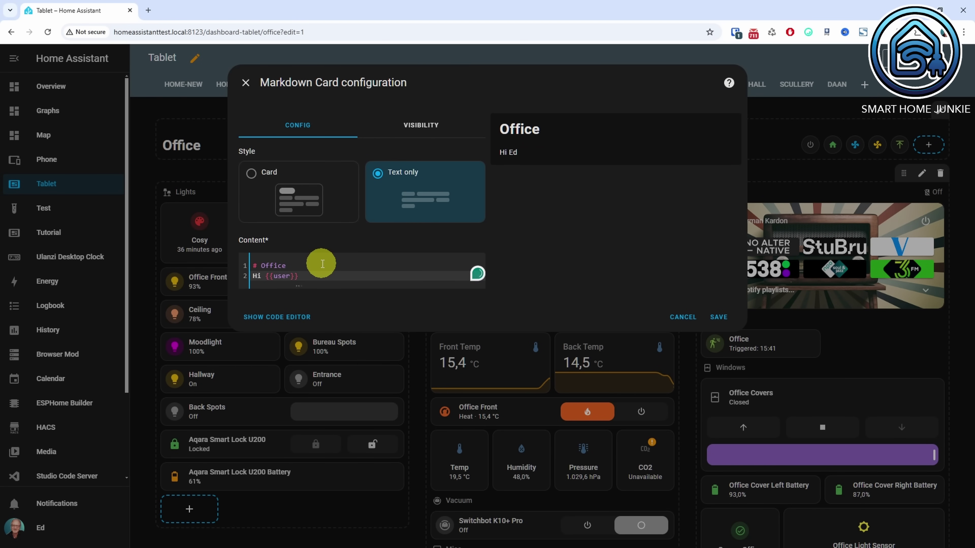
pyautogui.write(', have a nice day!')
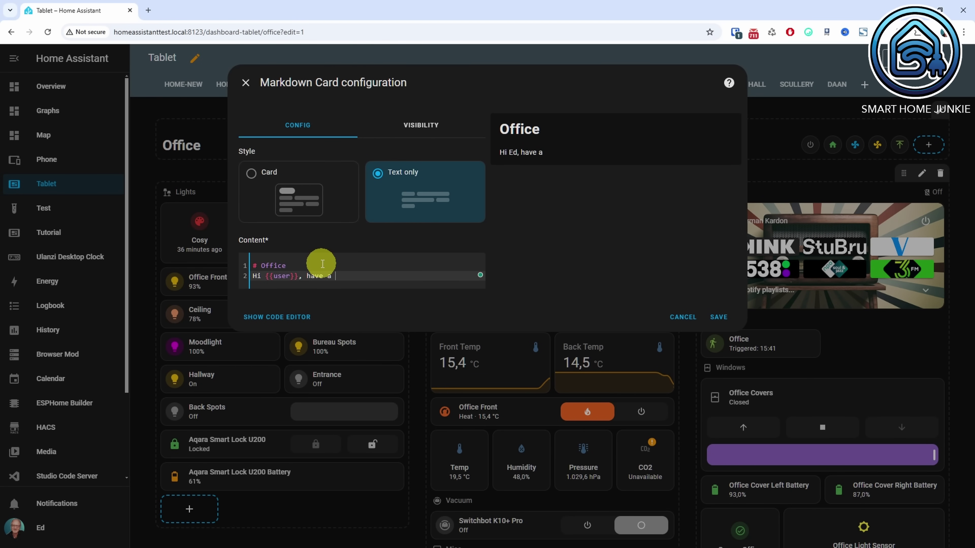
pyautogui.click(327, 215)
pyautogui.click(459, 208)
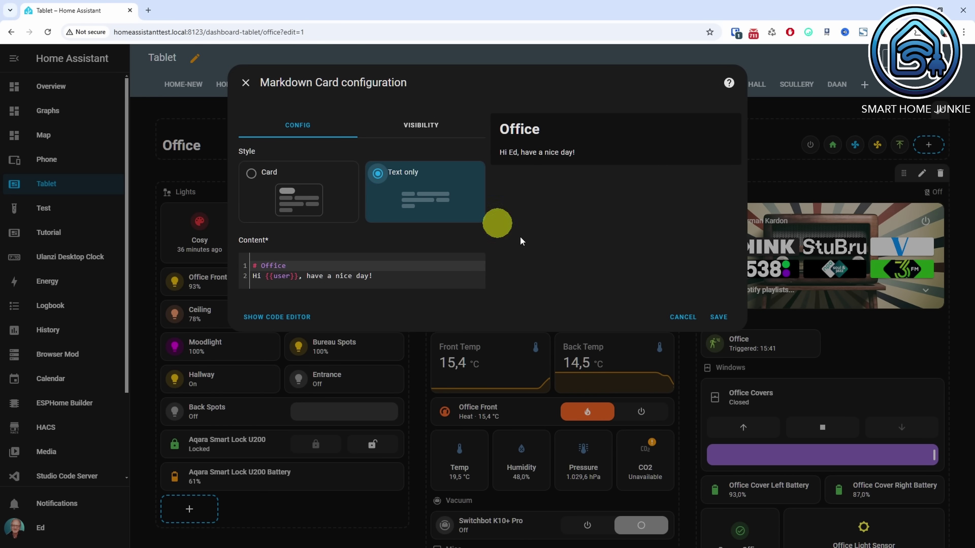
pyautogui.click(718, 317)
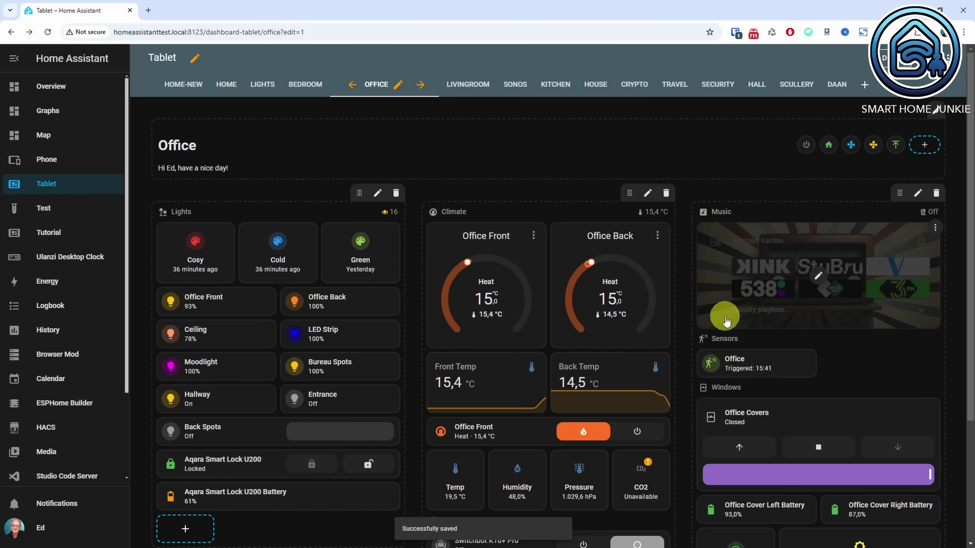
# - Try a left-aligned Office header, then move its badges to the bottom
pyautogui.click(941, 113)
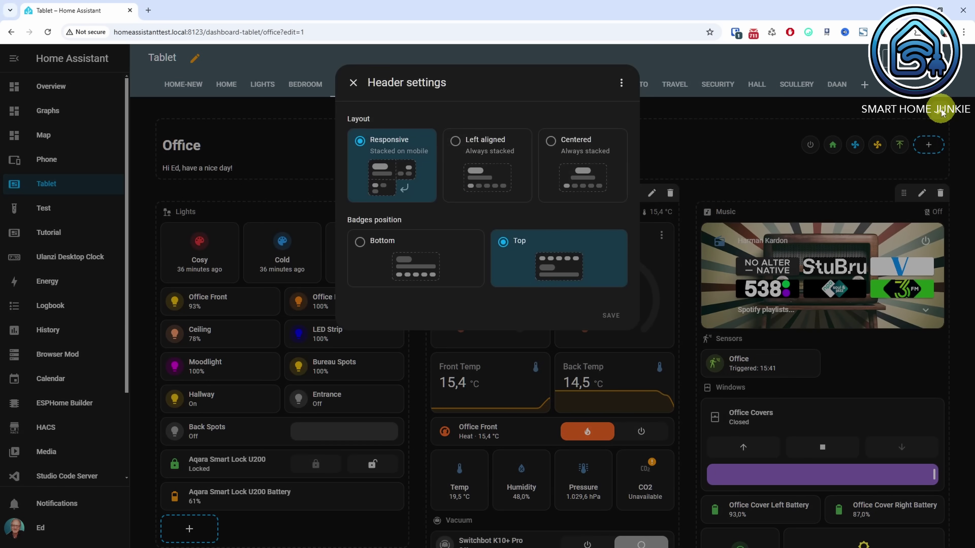
pyautogui.click(491, 178)
pyautogui.click(611, 316)
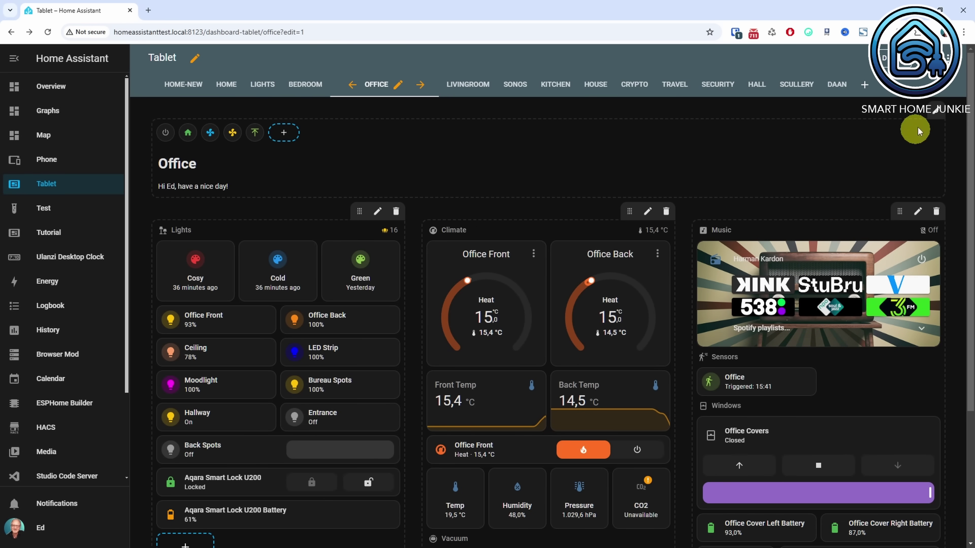
pyautogui.click(937, 113)
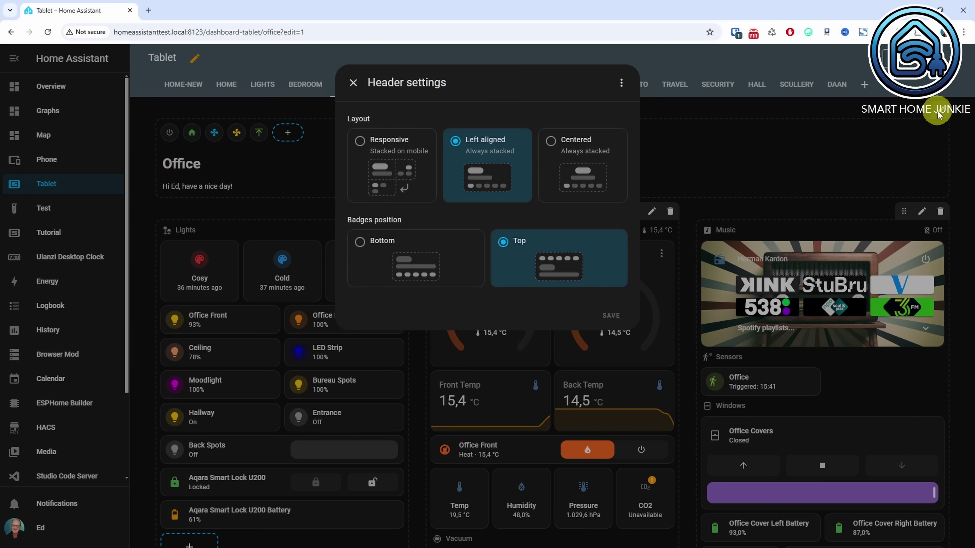
pyautogui.click(436, 274)
pyautogui.click(611, 315)
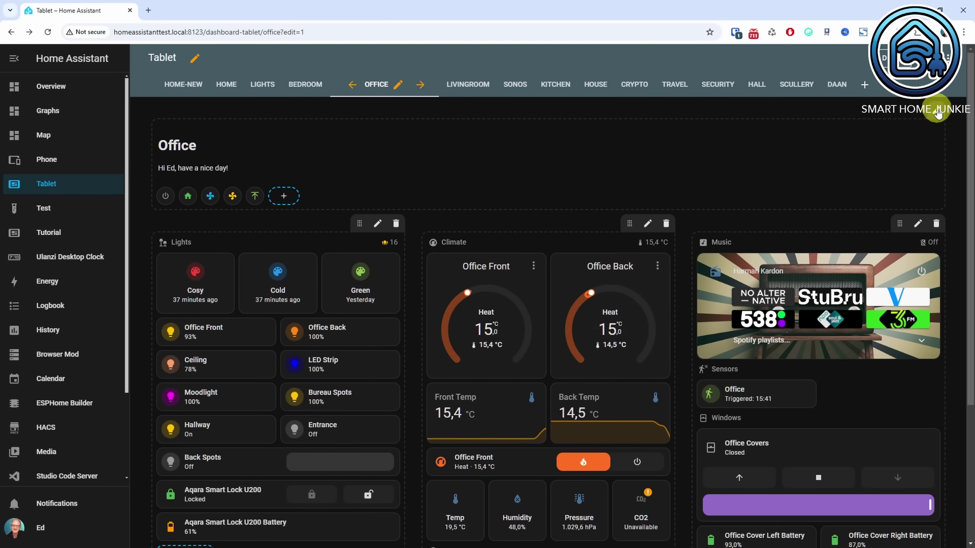
# - Center the Office header with bottom badges and finish editing the dashboard
pyautogui.click(938, 113)
pyautogui.click(578, 157)
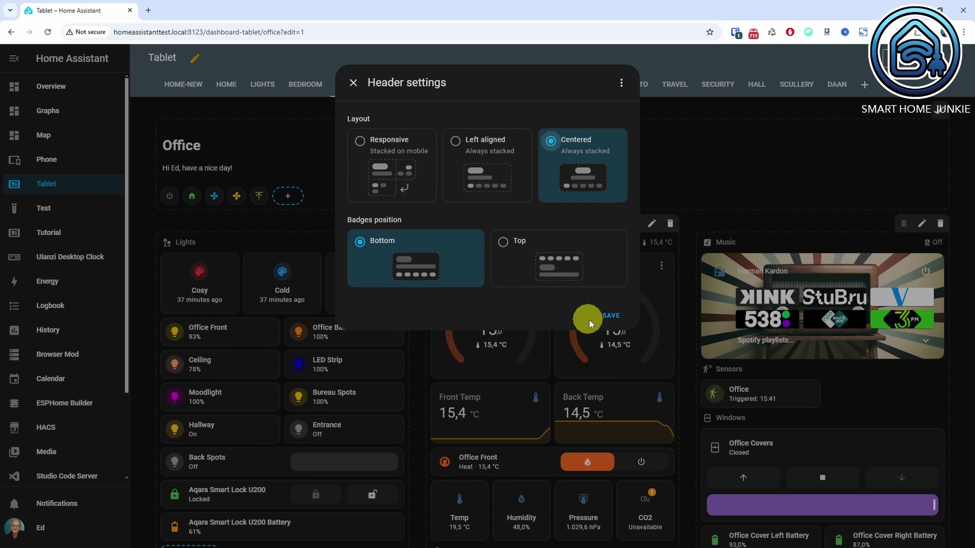
pyautogui.click(610, 315)
pyautogui.click(823, 109)
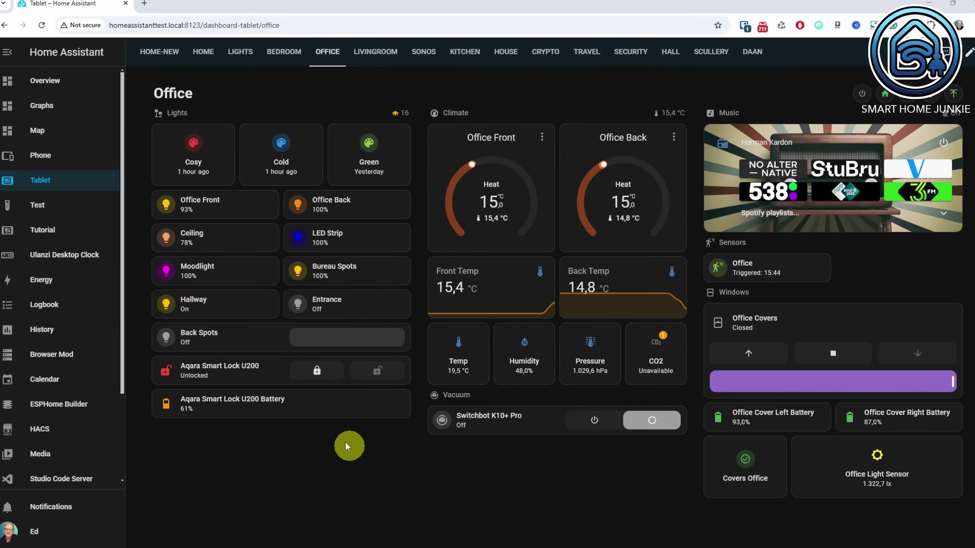
# - Turn on the Back Spots light and dim it to 34%
pyautogui.click(167, 341)
pyautogui.click(77, 336)
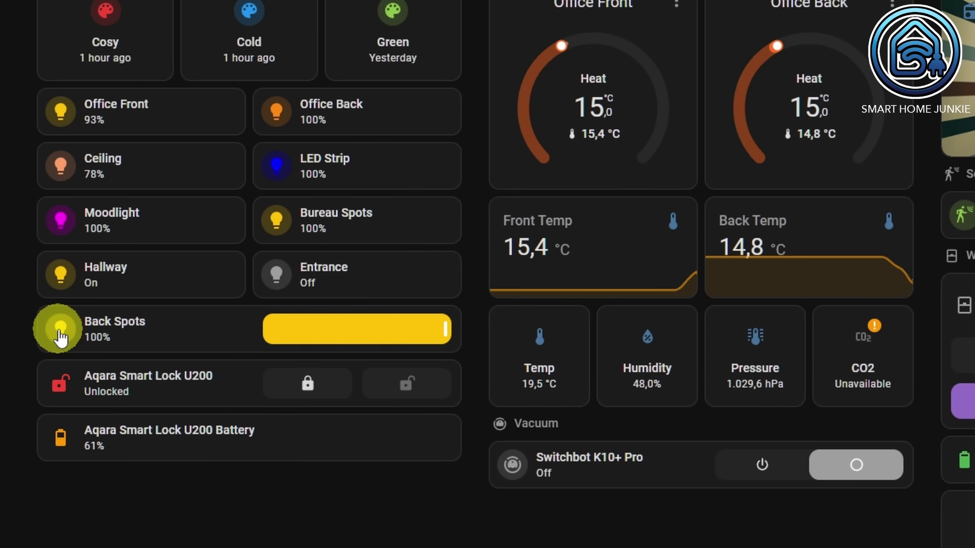
pyautogui.moveTo(334, 347); pyautogui.dragTo(450, 340)
pyautogui.moveTo(373, 337); pyautogui.dragTo(329, 338)
# - Lock the Aqara smart lock, turn on the Switchbot vacuum, and enter edit mode
pyautogui.click(309, 384)
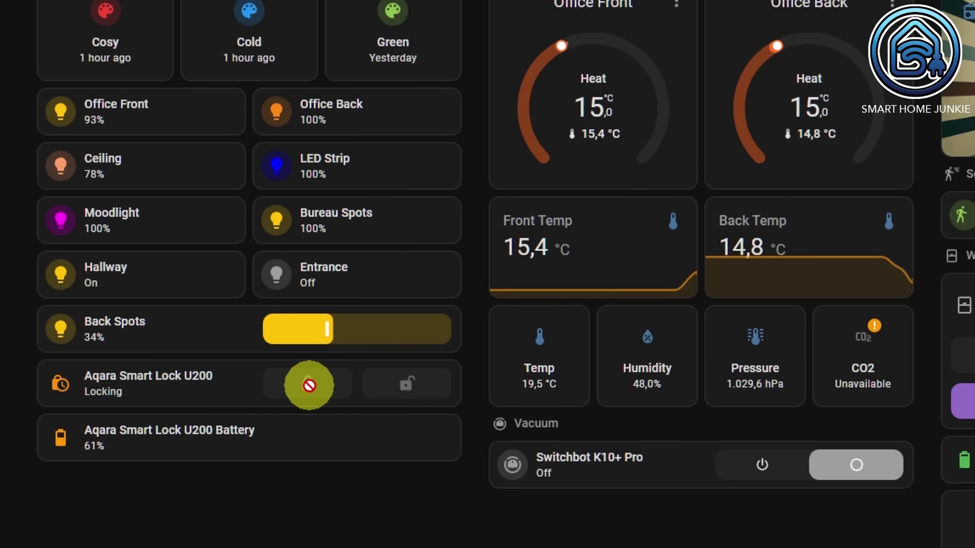
pyautogui.click(761, 469)
pyautogui.click(863, 474)
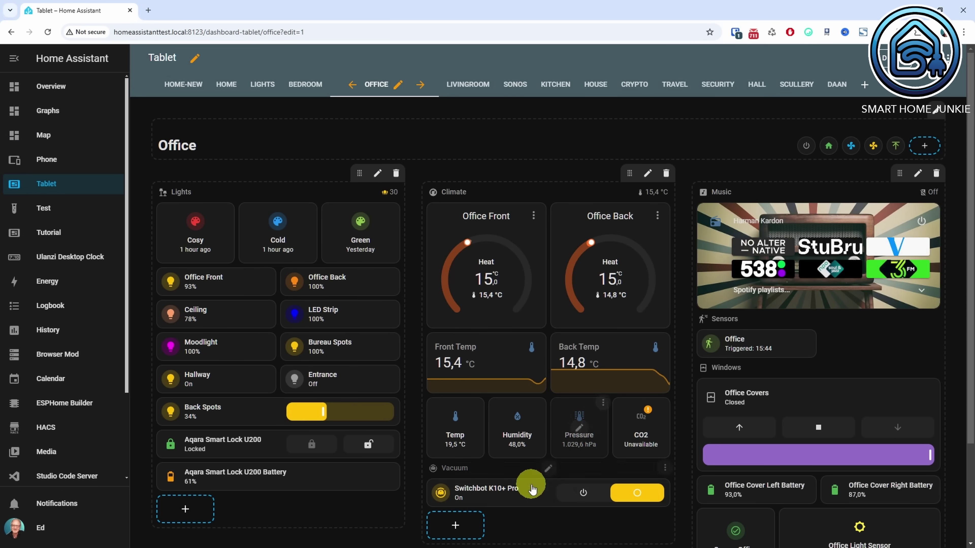
# - Set the vacuum tile's features to Bottom, then return them to Inline
pyautogui.click(548, 493)
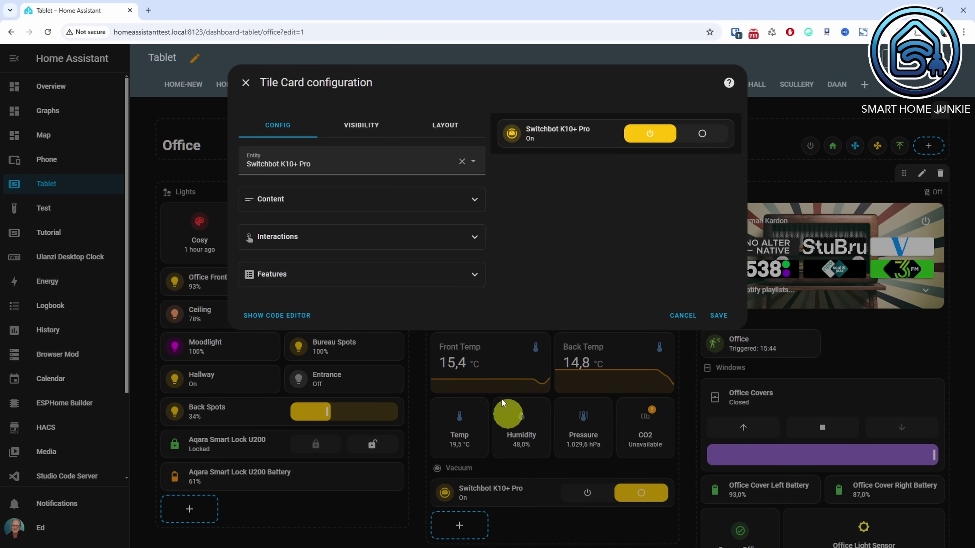
pyautogui.click(445, 279)
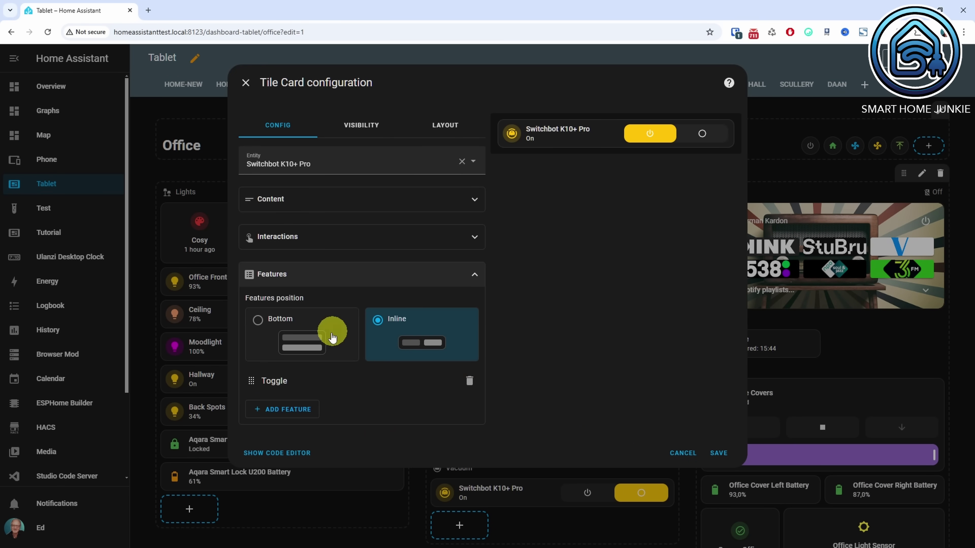
pyautogui.click(327, 339)
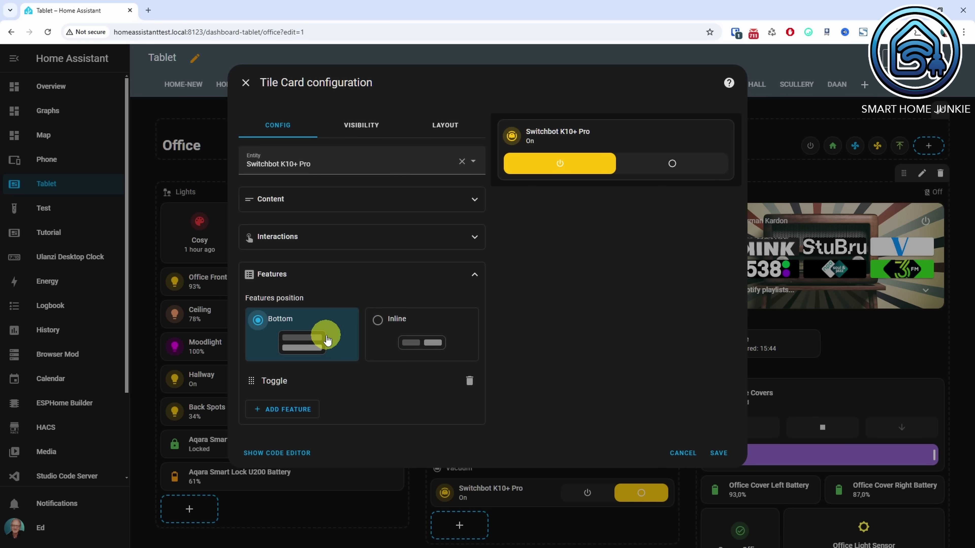
pyautogui.click(419, 341)
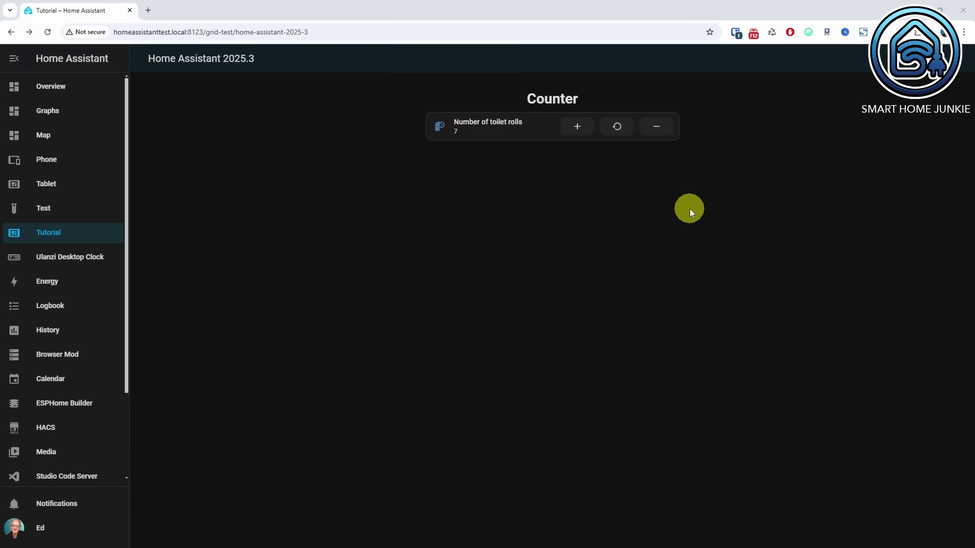
# - Adjust the toilet-roll counter with its increment, decrement and reset buttons until it reads 5
pyautogui.click(587, 127)
pyautogui.click(587, 126)
pyautogui.click(587, 127)
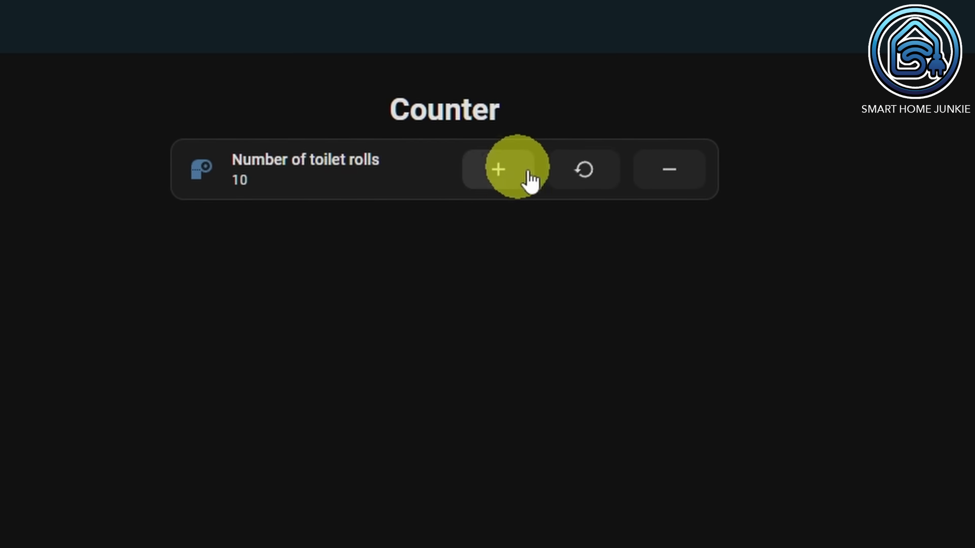
pyautogui.click(669, 177)
pyautogui.click(668, 177)
pyautogui.click(668, 177)
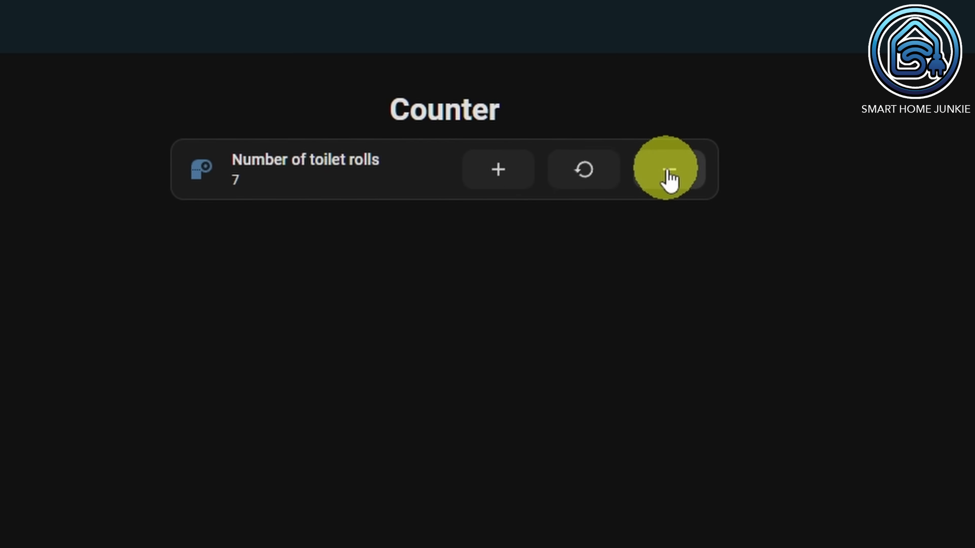
pyautogui.click(582, 180)
pyautogui.click(503, 177)
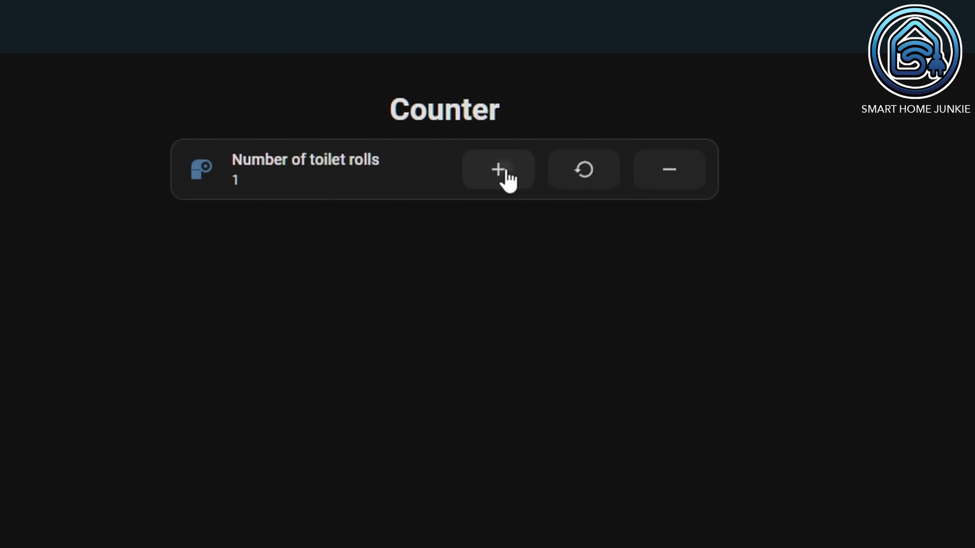
pyautogui.click(503, 177)
pyautogui.click(503, 178)
pyautogui.click(503, 177)
pyautogui.click(504, 177)
# - Try the counter tile's actions at the bottom, then put them back inline
pyautogui.click(963, 56)
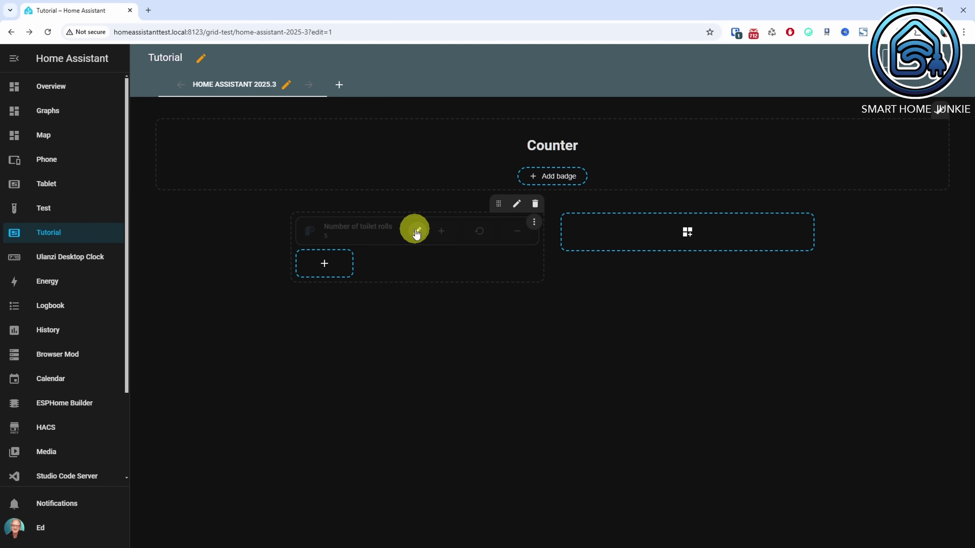
pyautogui.click(416, 233)
pyautogui.click(417, 274)
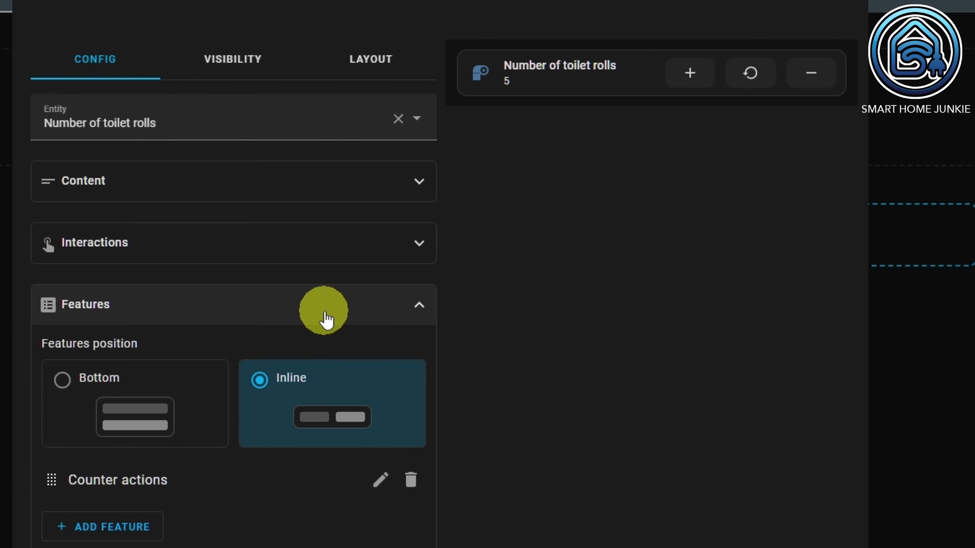
pyautogui.click(193, 404)
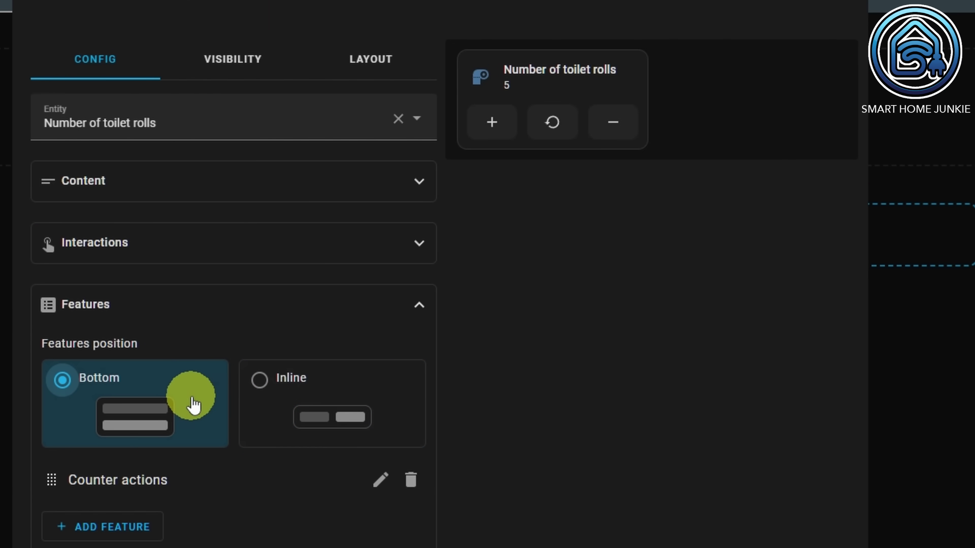
pyautogui.click(392, 416)
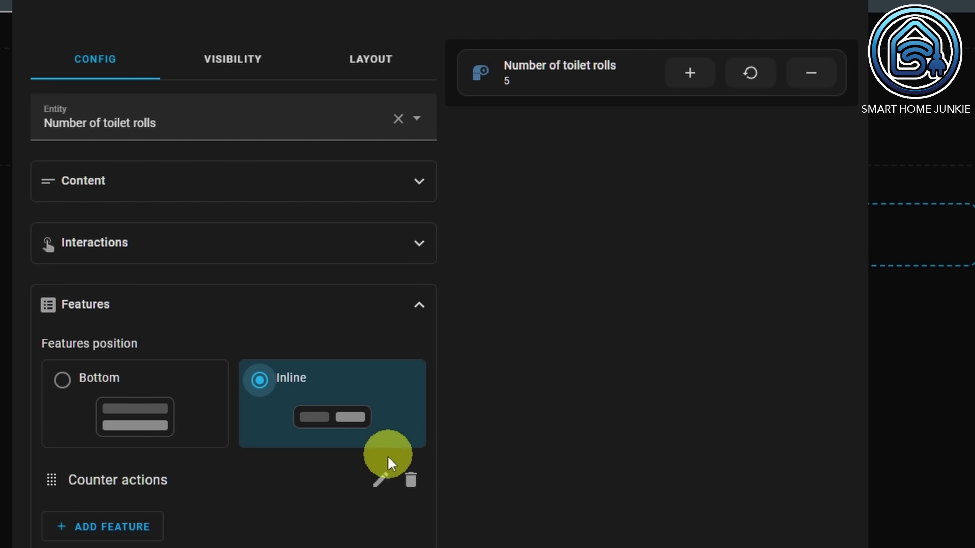
# - Remove and re-add Reset, place it between Increment and Decrement, and save the tile
pyautogui.click(379, 481)
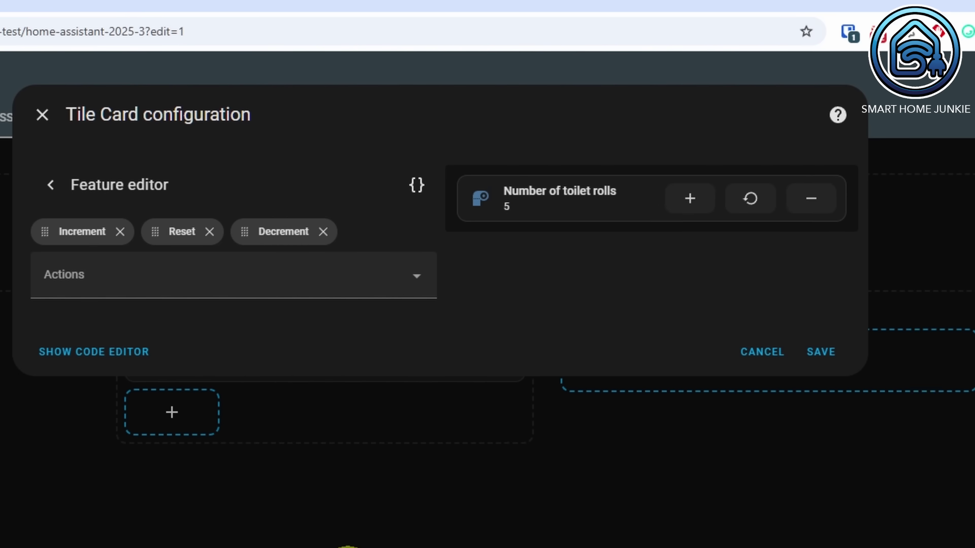
pyautogui.click(209, 246)
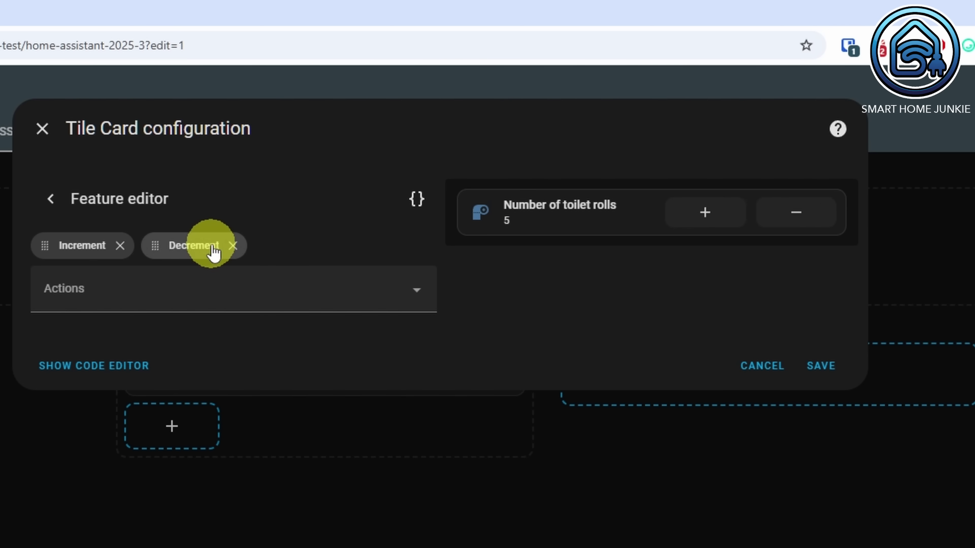
pyautogui.click(222, 294)
pyautogui.click(73, 348)
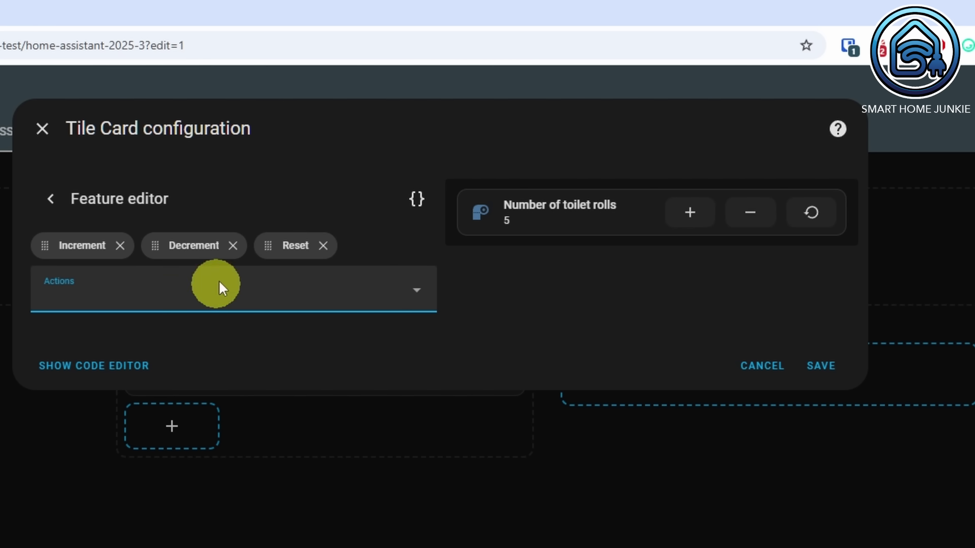
pyautogui.moveTo(270, 245); pyautogui.dragTo(166, 250)
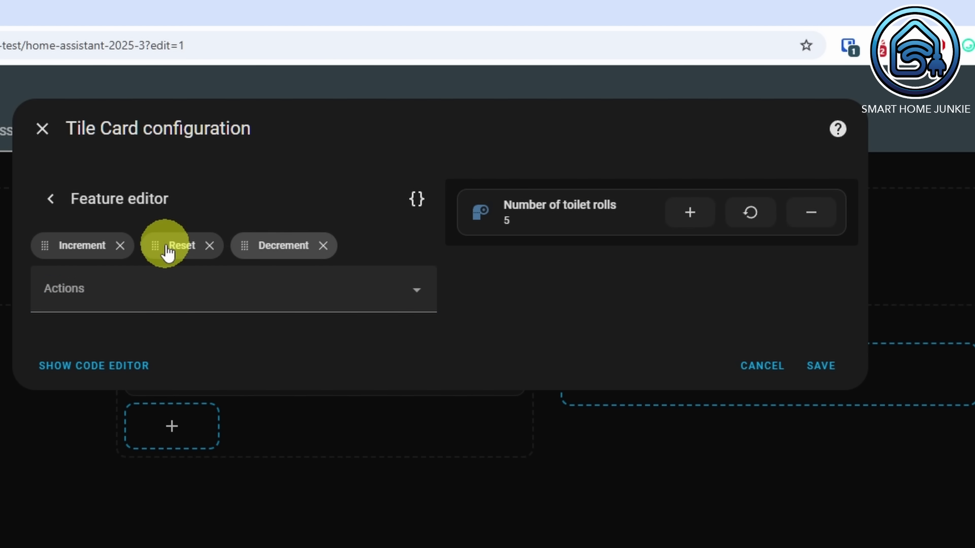
pyautogui.click(821, 367)
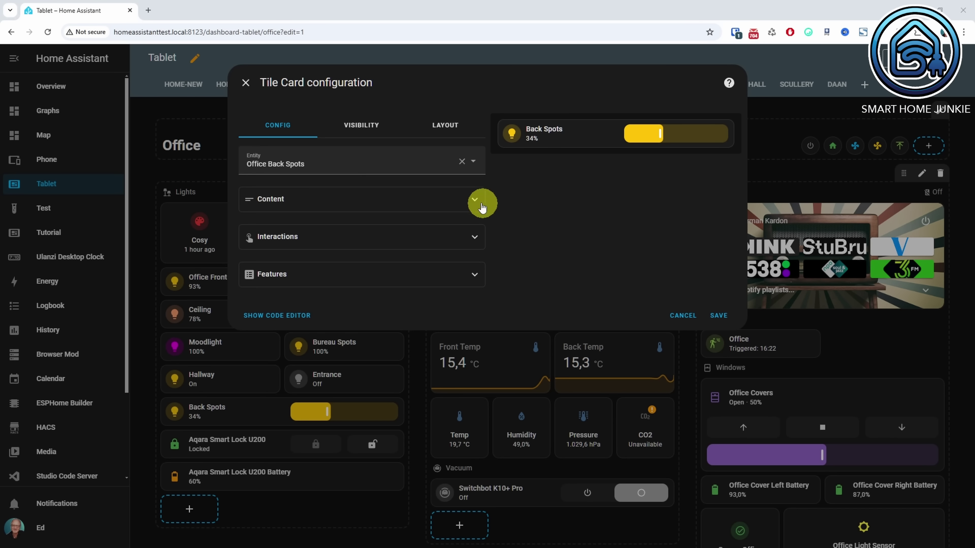
# - Look through the Back Spots tile's Content settings, then show its inline Light brightness feature
pyautogui.click(481, 207)
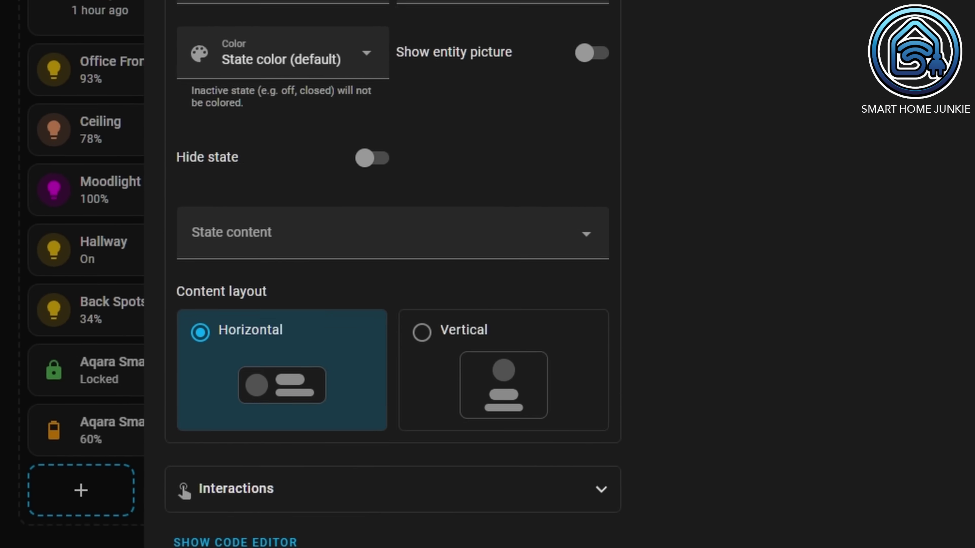
pyautogui.scroll(-3, 392, 268)
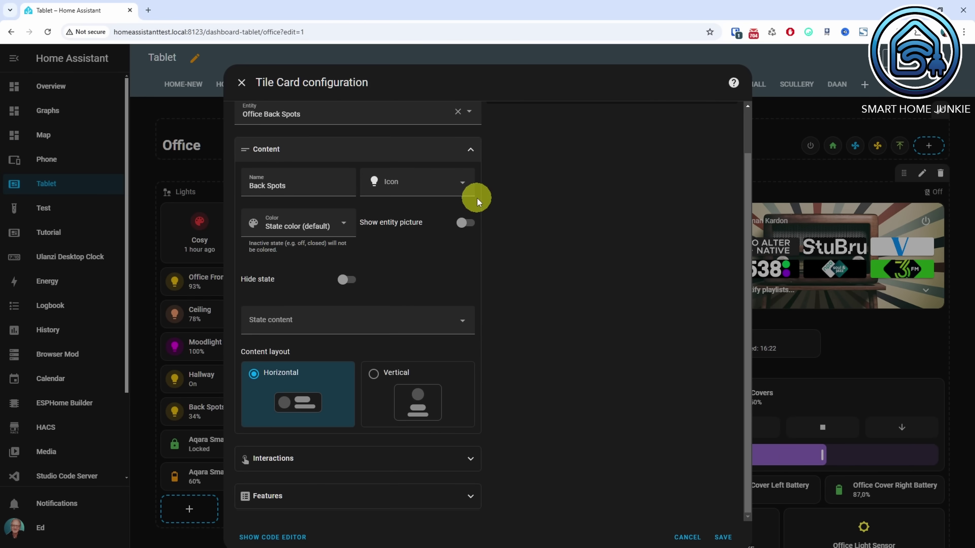
pyautogui.click(470, 152)
pyautogui.click(475, 278)
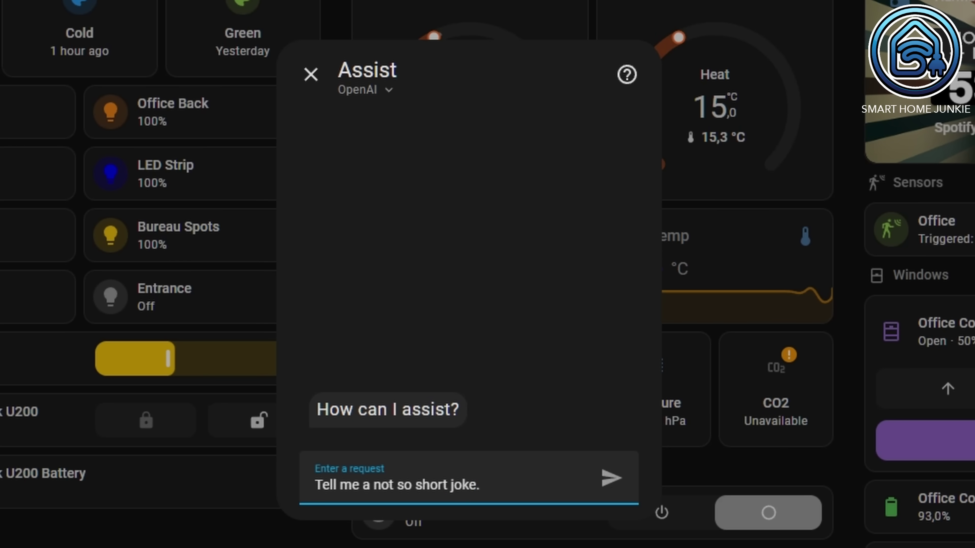
# - Send 'Tell me a not so short joke.' to Assist
pyautogui.press('Return')
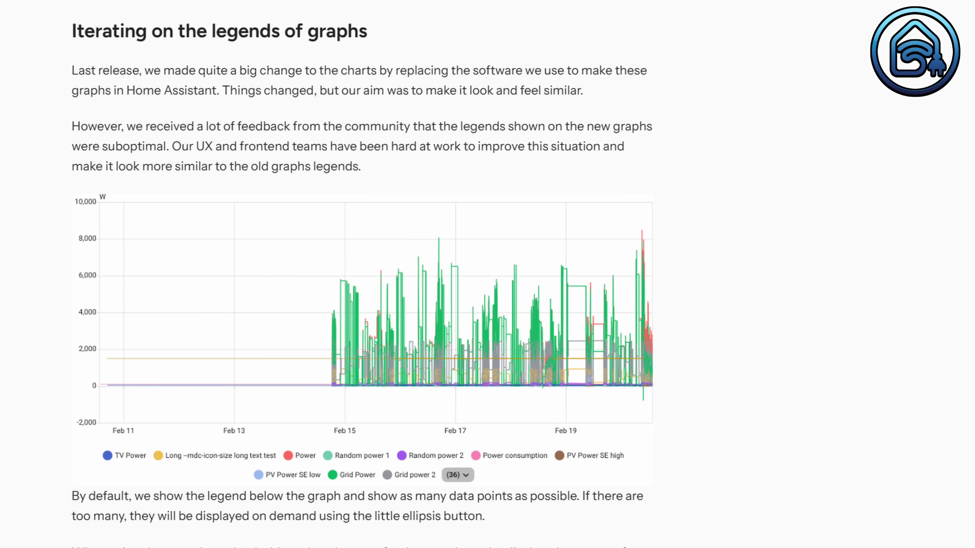
# - Scroll down to the Grouping / clustering of trackables on the maps section
pyautogui.scroll(-15, 363, 307)
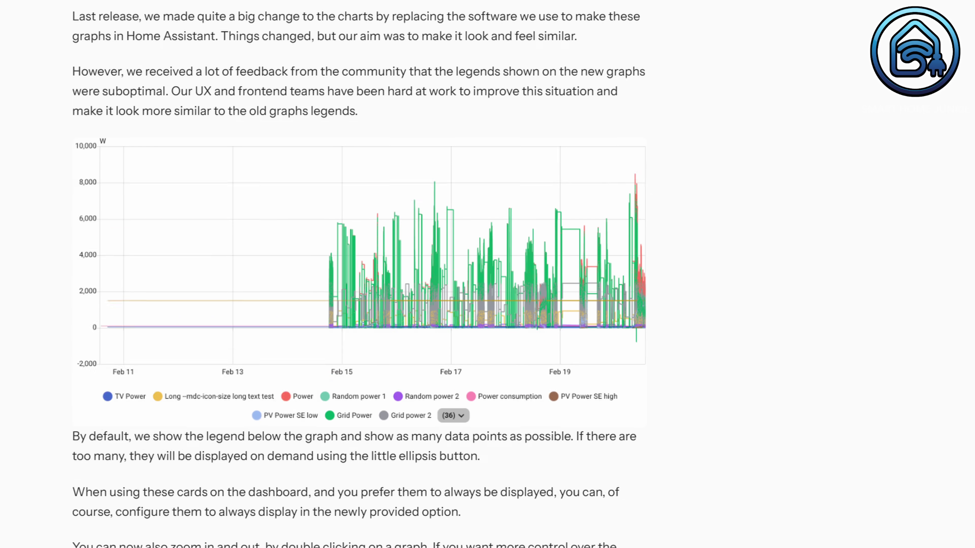